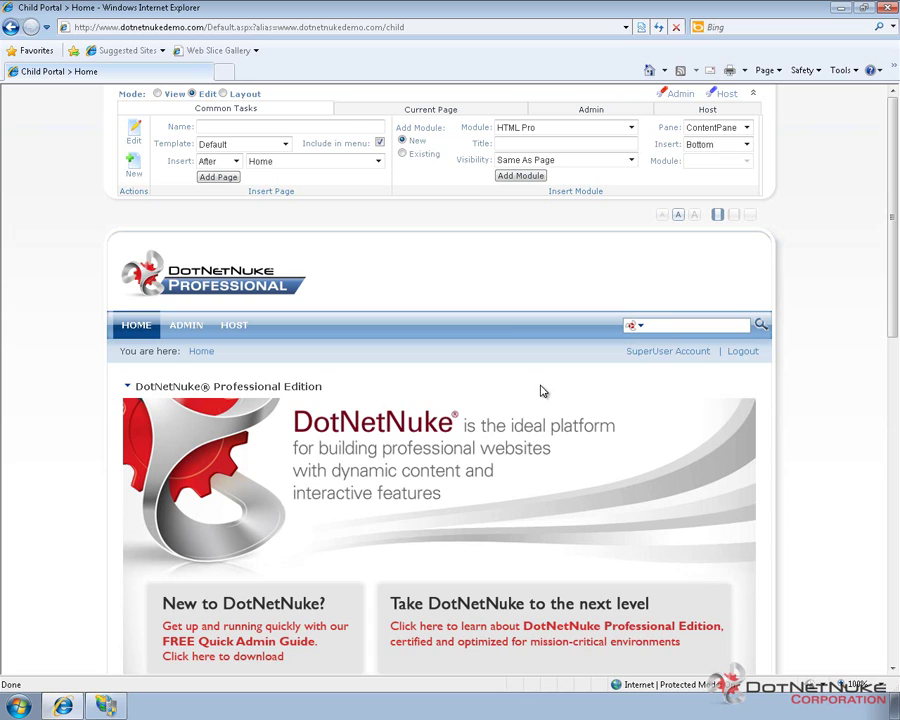
In the browser, go to Host > Portals to list Child Portal with alias dotnetnukedemo.com/child
key(alt+Tab)
click(207, 255)
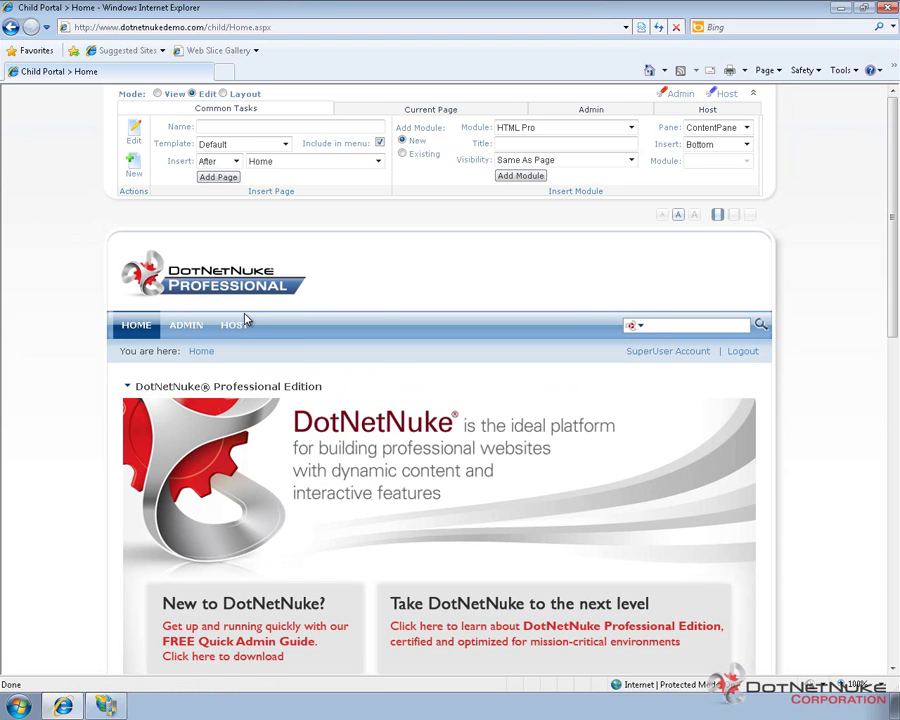
mouse_move(237, 327)
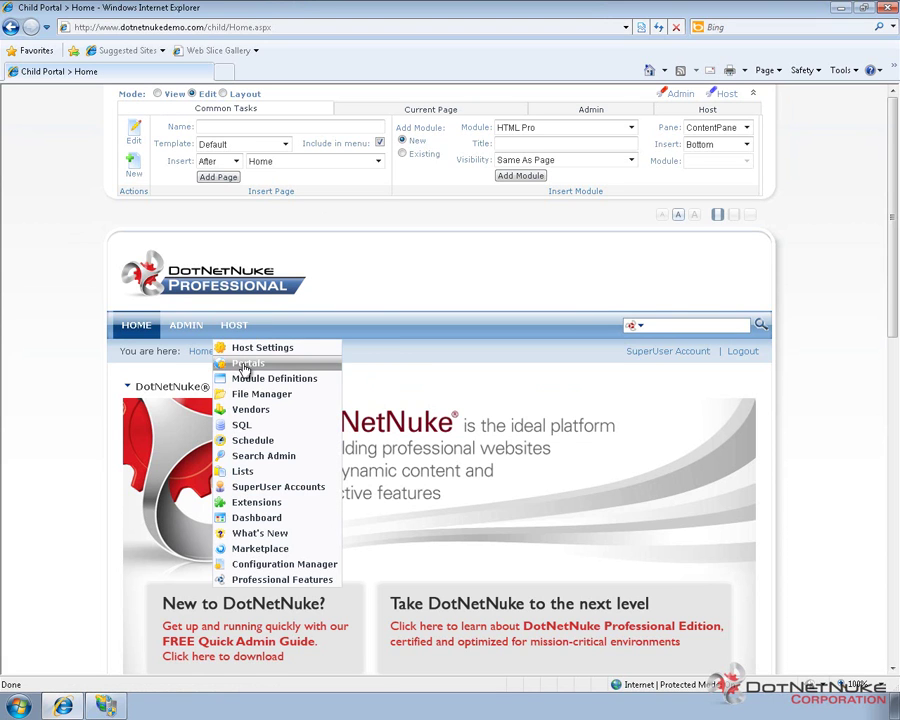
click(244, 366)
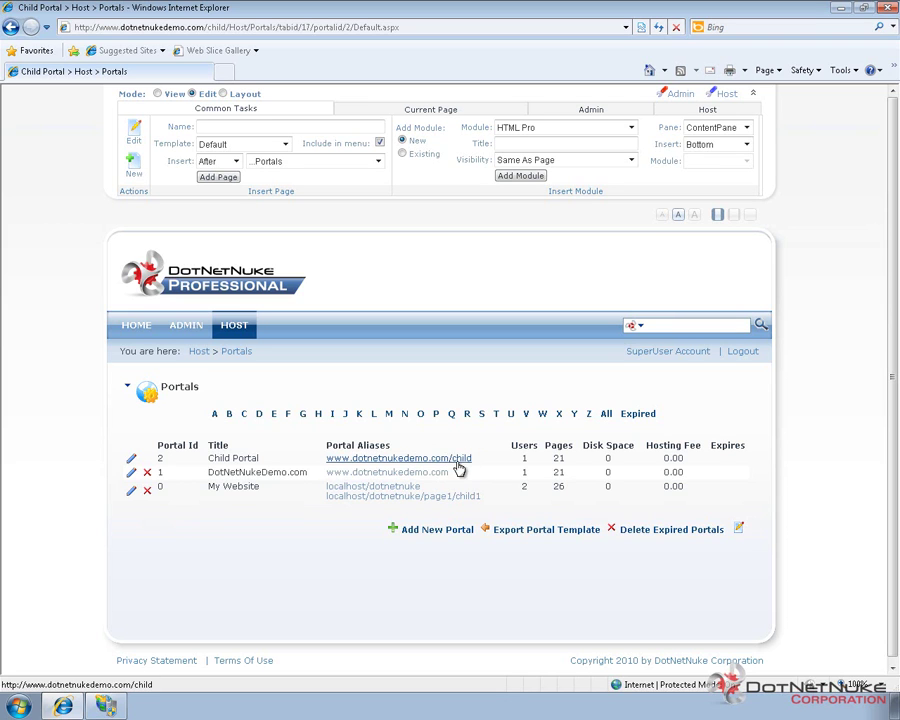
click(131, 459)
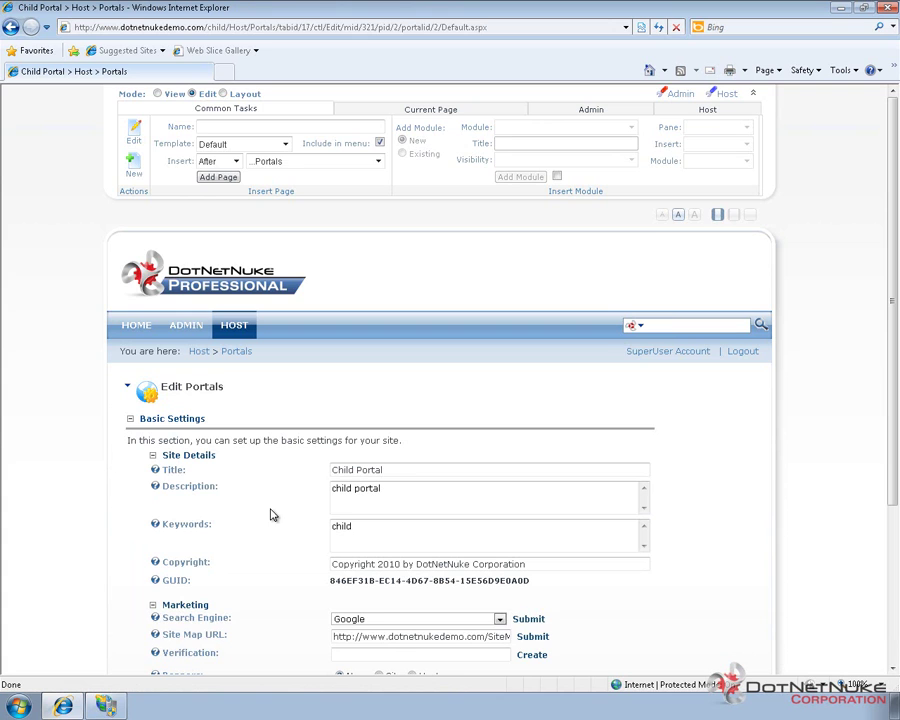
scroll(275, 513, down, 3)
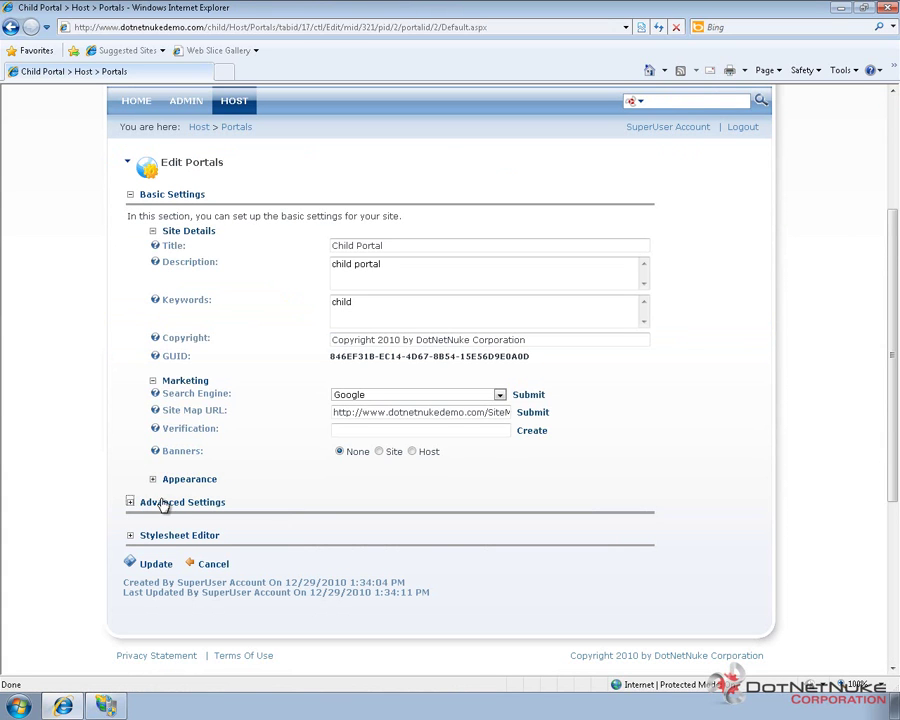
click(203, 504)
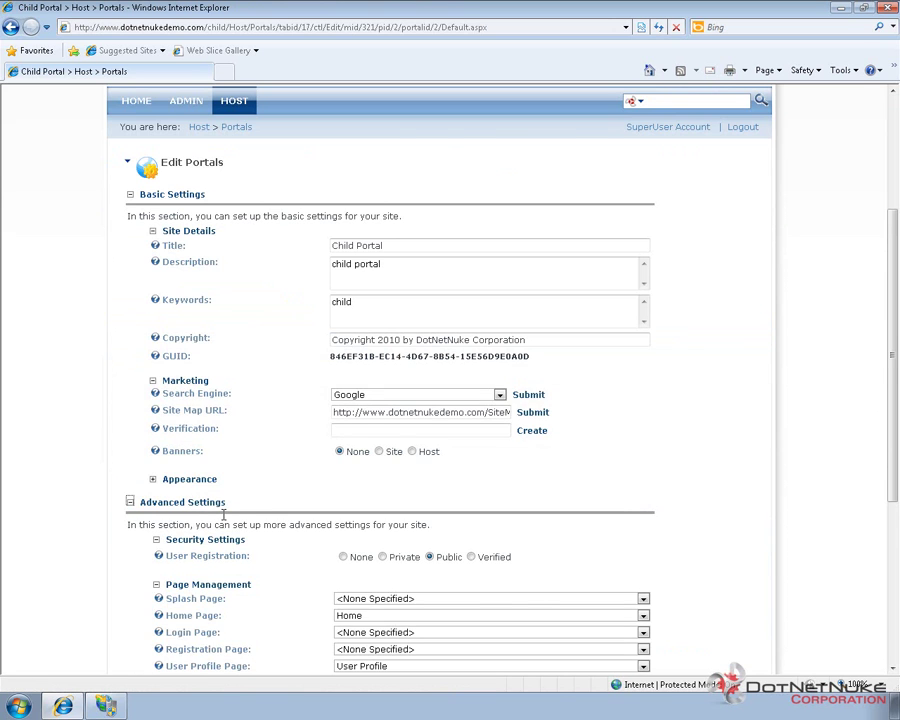
scroll(220, 516, down, 4)
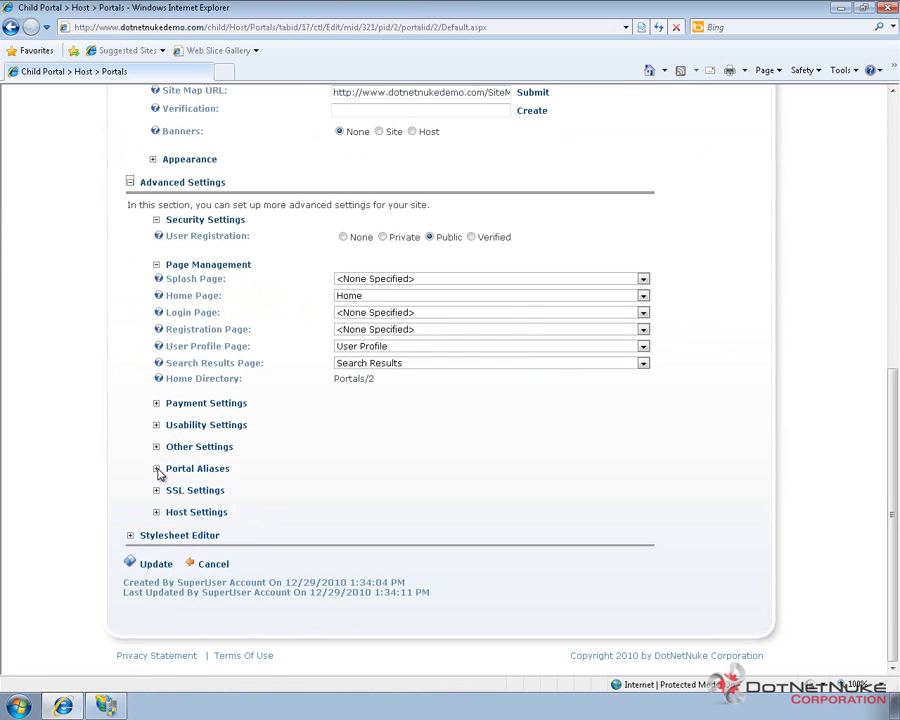
click(157, 469)
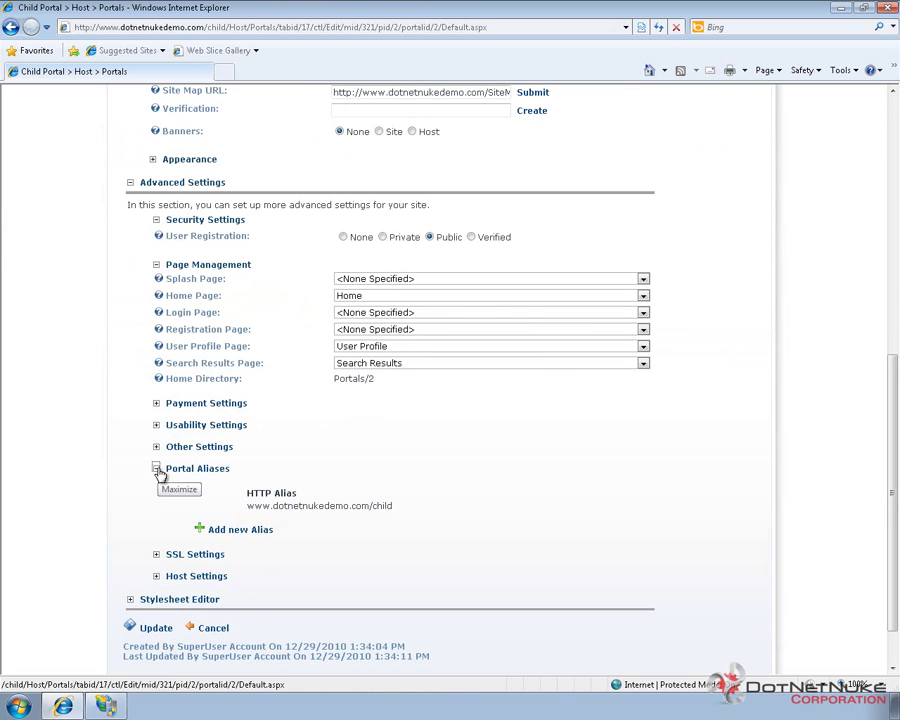
click(236, 530)
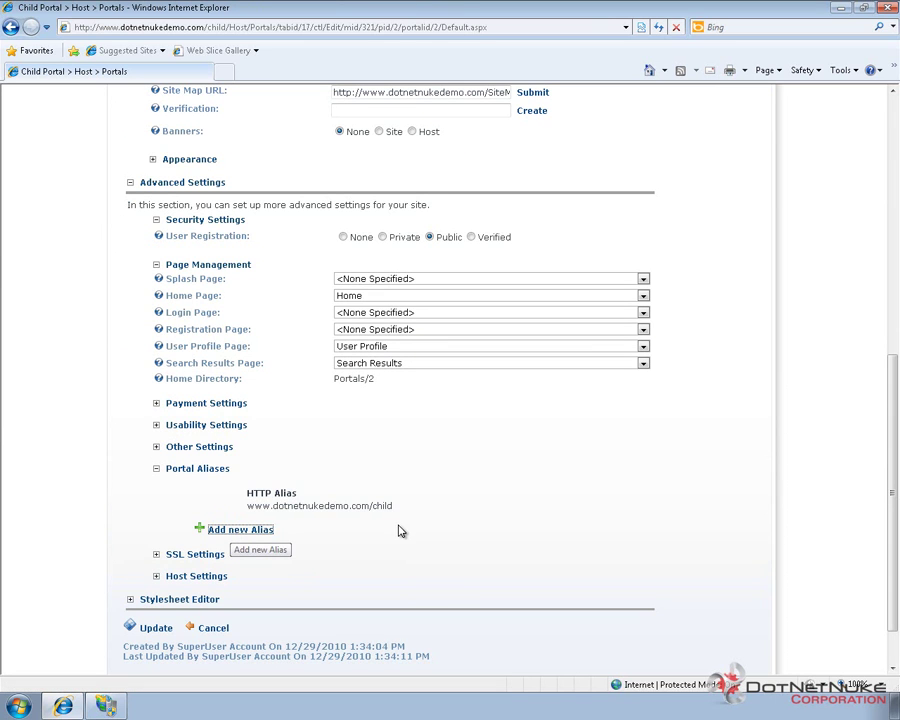
click(262, 521)
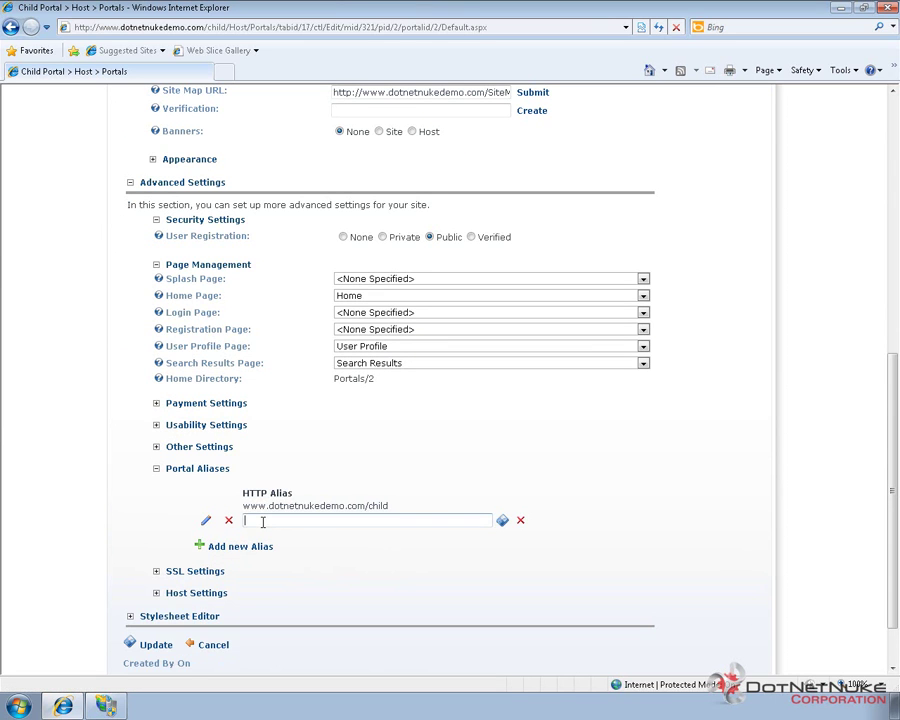
text(www.dnnparentportal.com)
click(502, 521)
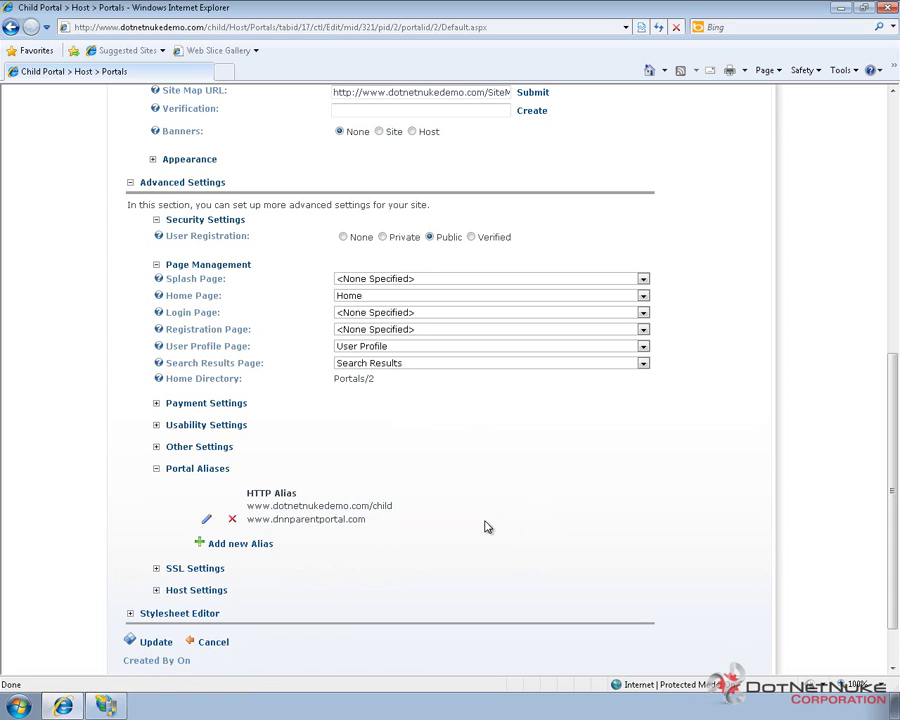
click(225, 72)
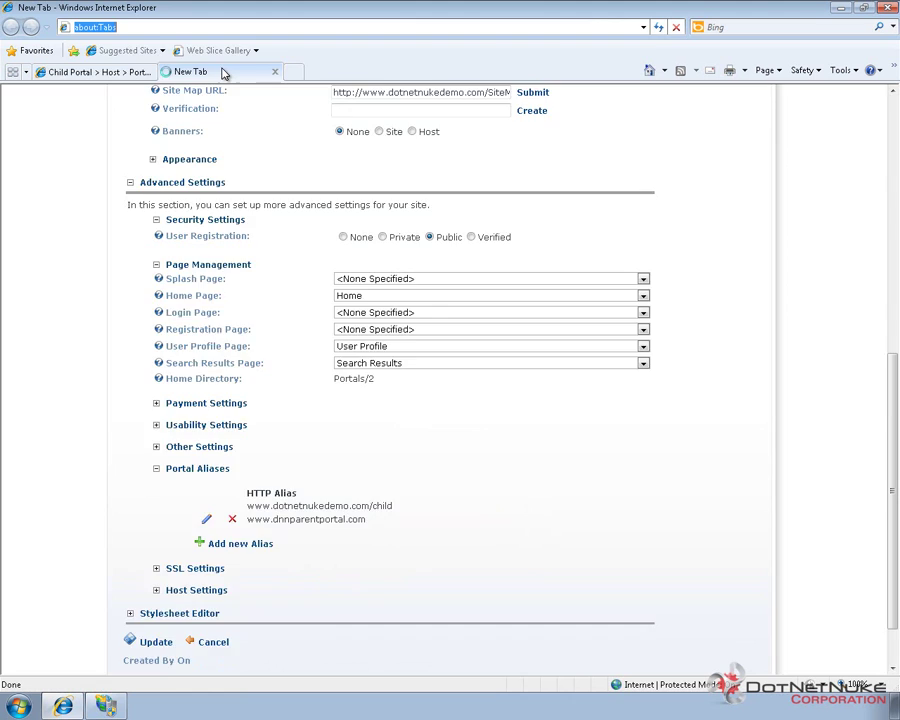
text(www.dnnpare)
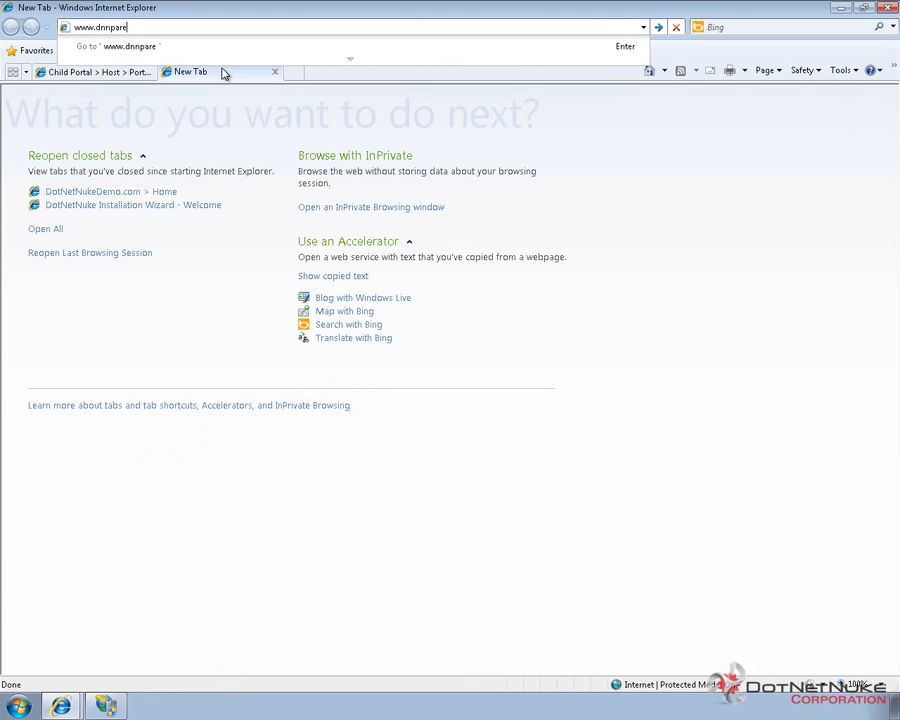
text(ntportal.com)
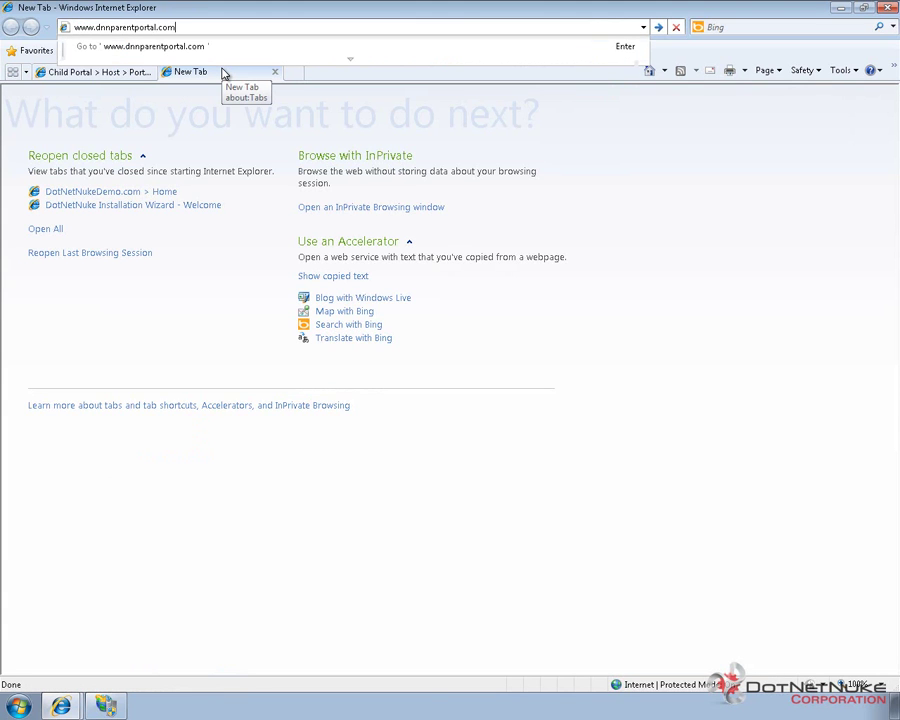
key(Return)
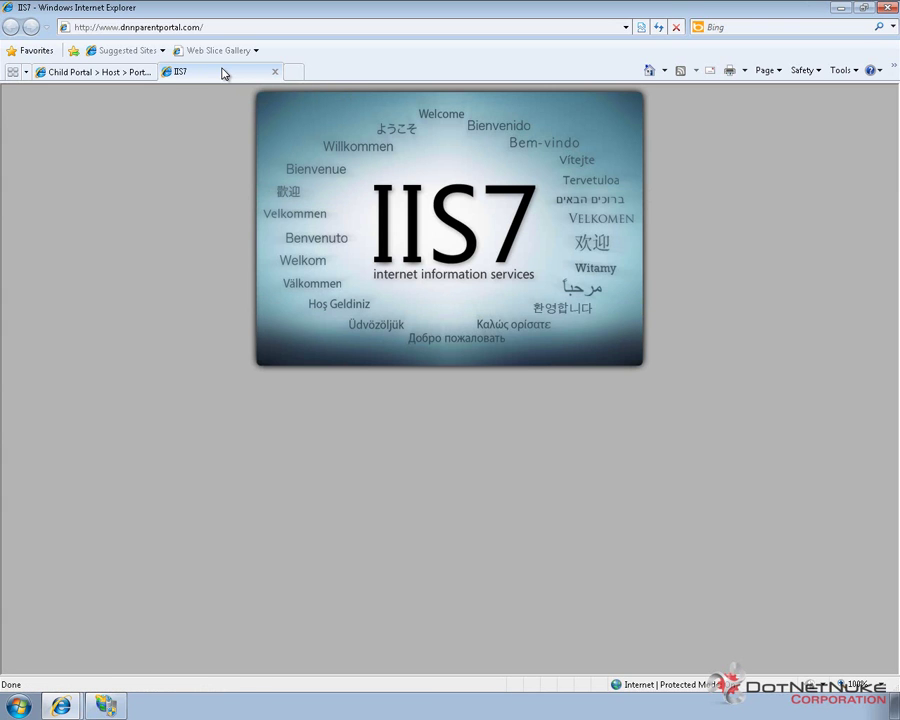
Bring up IIS Manager and expand Default Web Site in the Connections tree
click(117, 710)
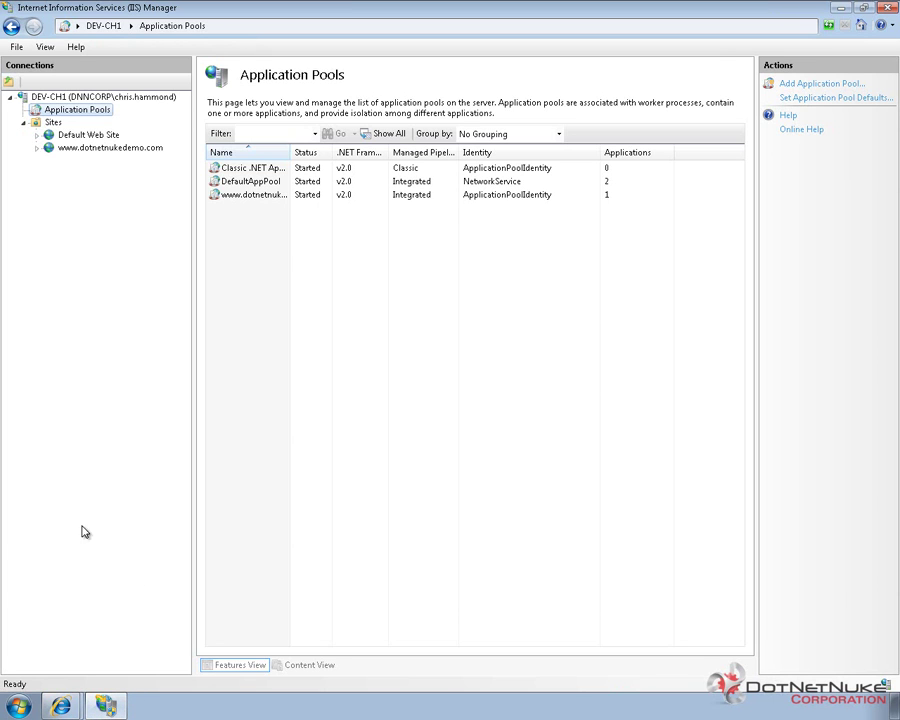
click(22, 710)
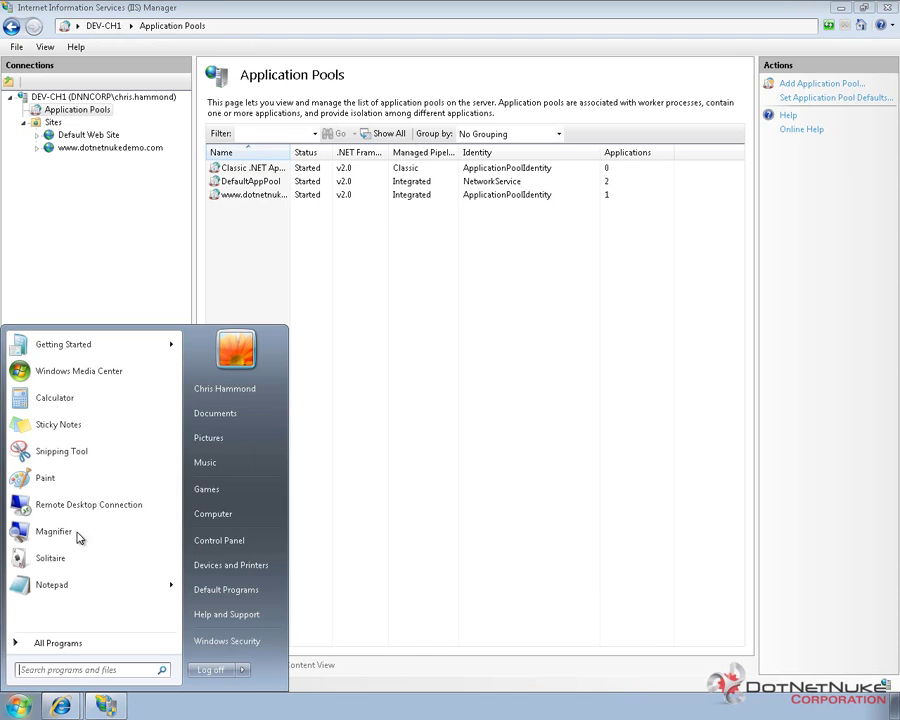
click(122, 220)
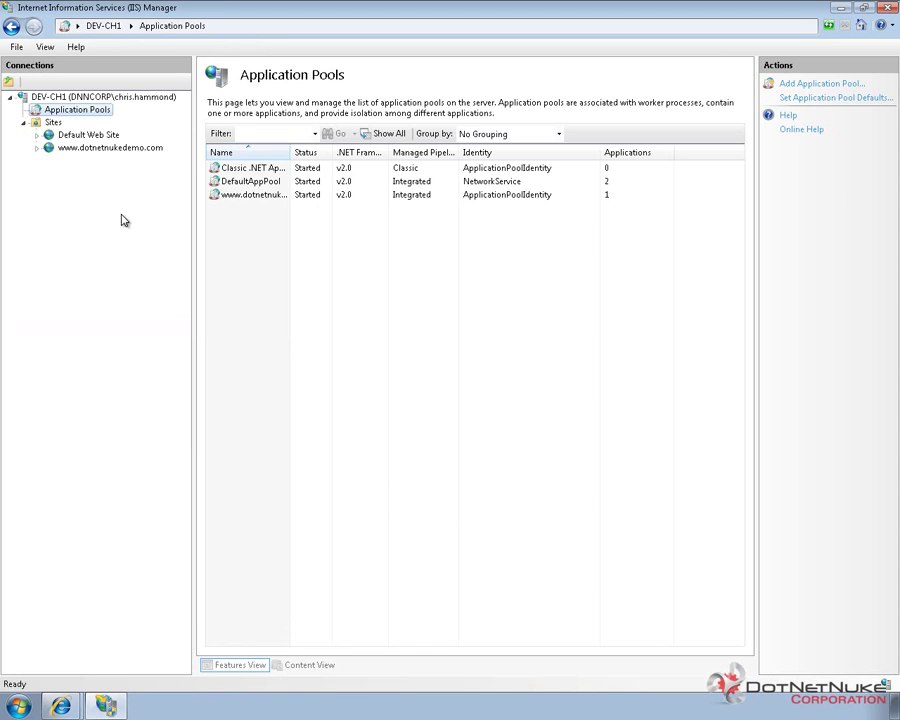
click(37, 134)
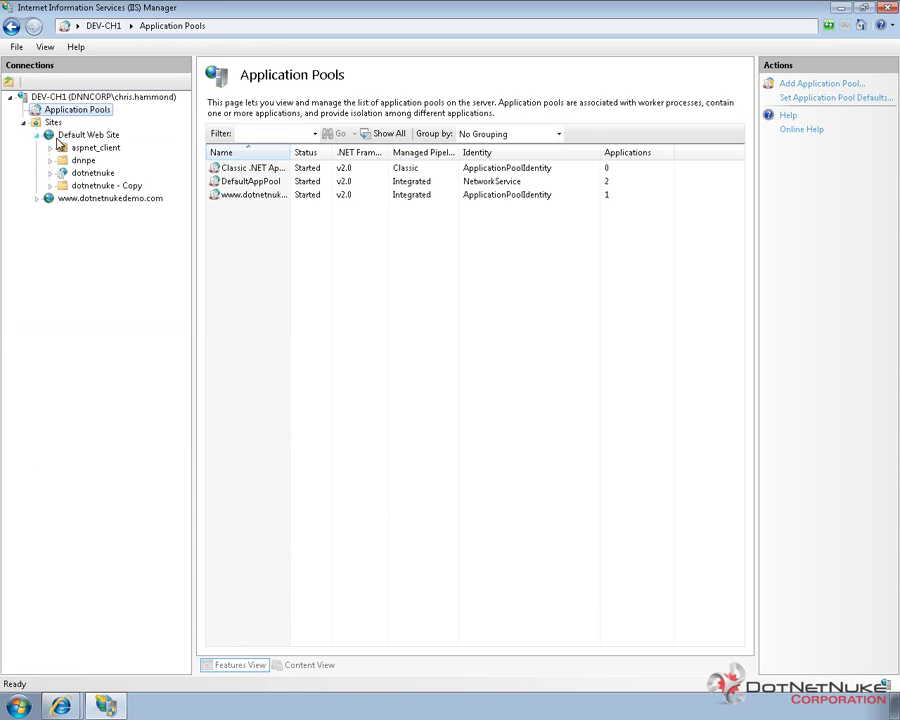
right_click(140, 202)
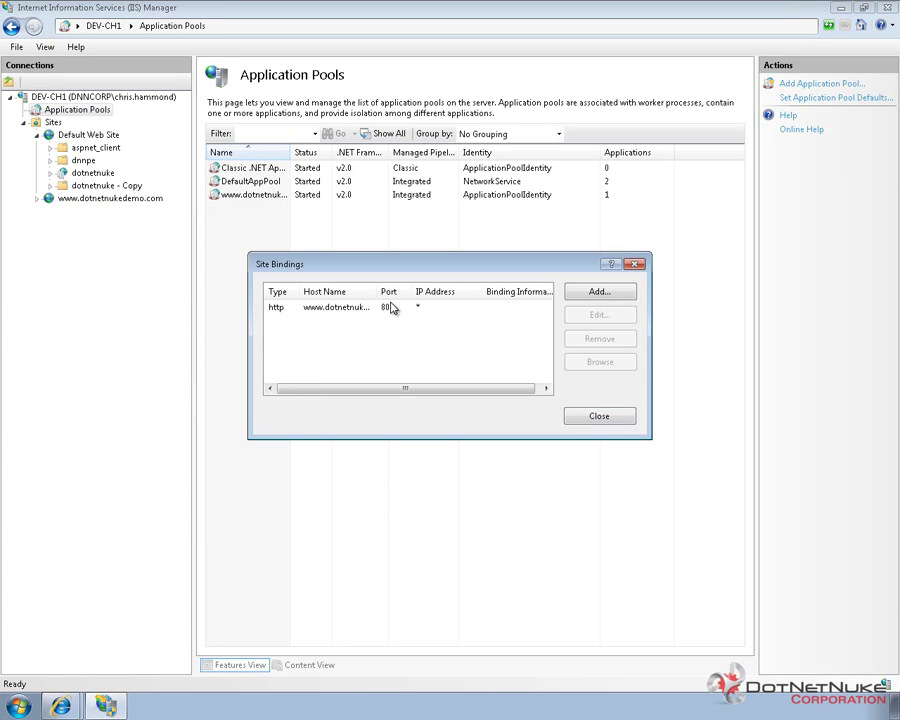
double_click(376, 291)
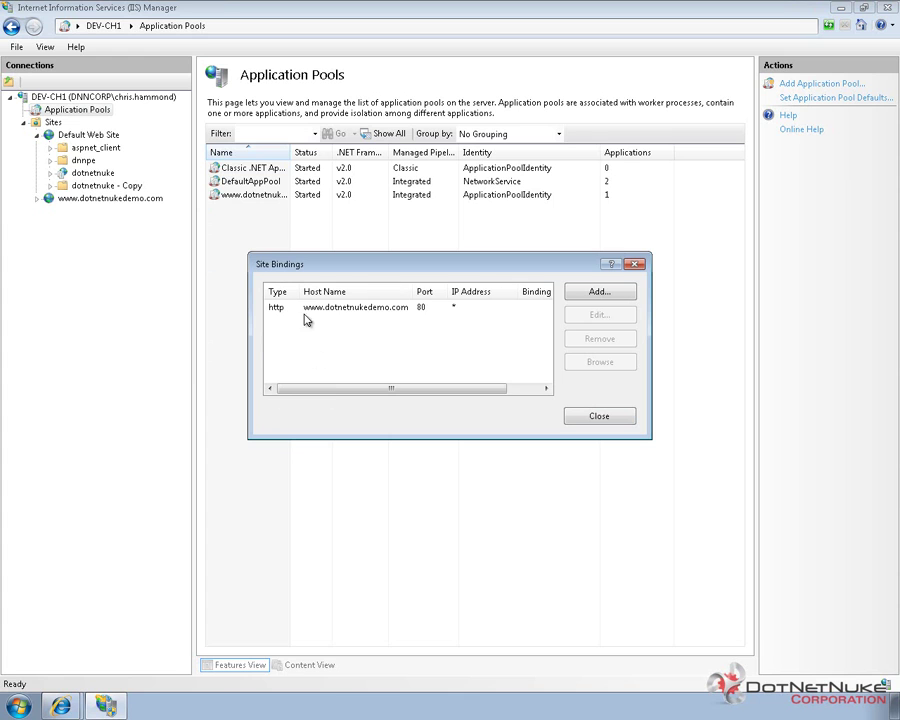
click(600, 290)
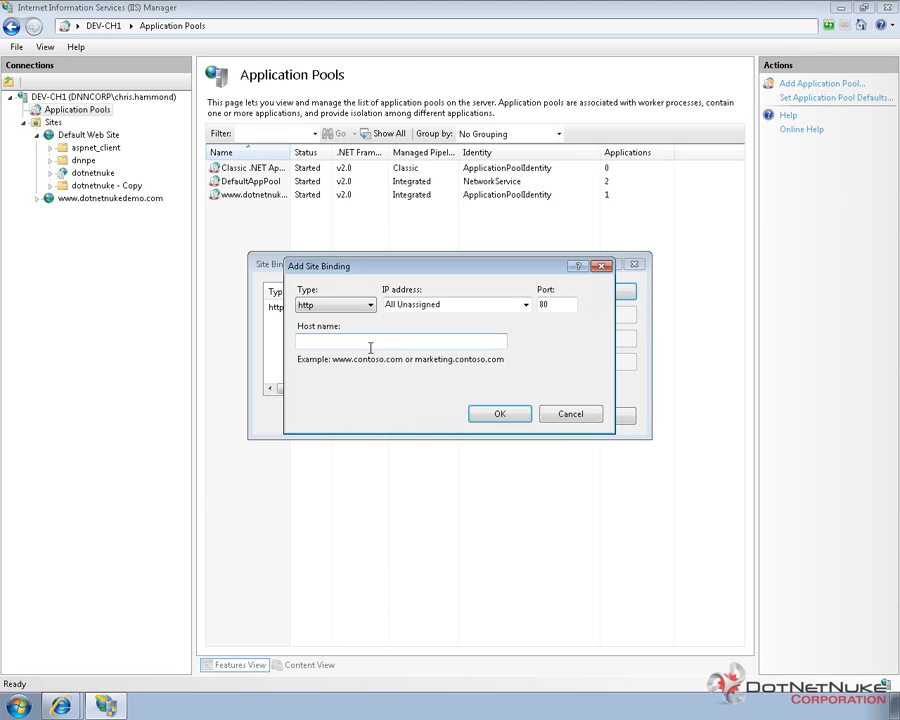
click(379, 342)
text(www.dnnparentportal.com)
click(500, 415)
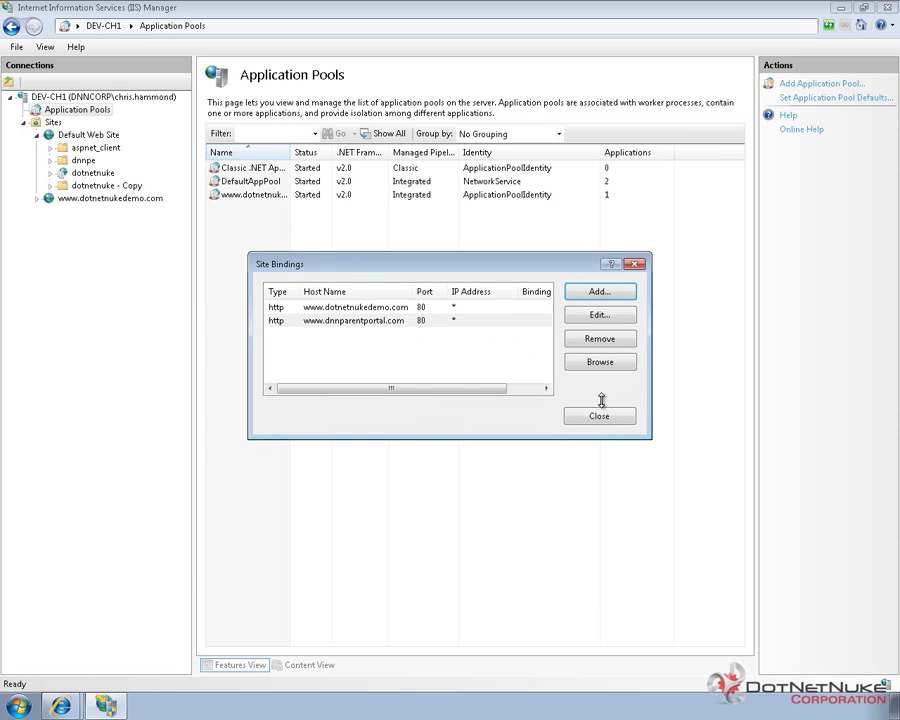
click(600, 416)
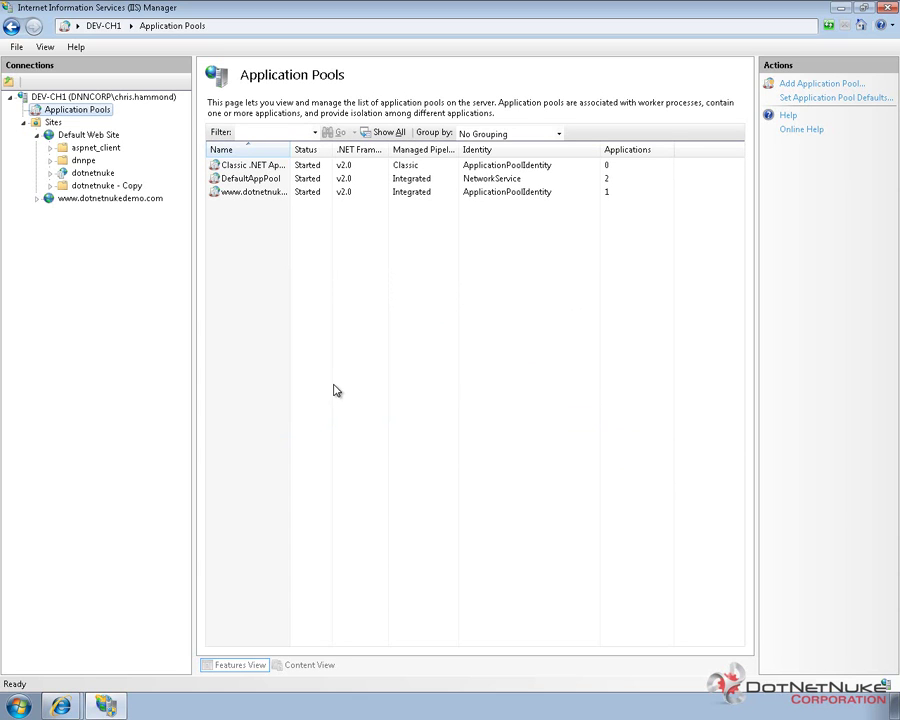
key(alt+Tab)
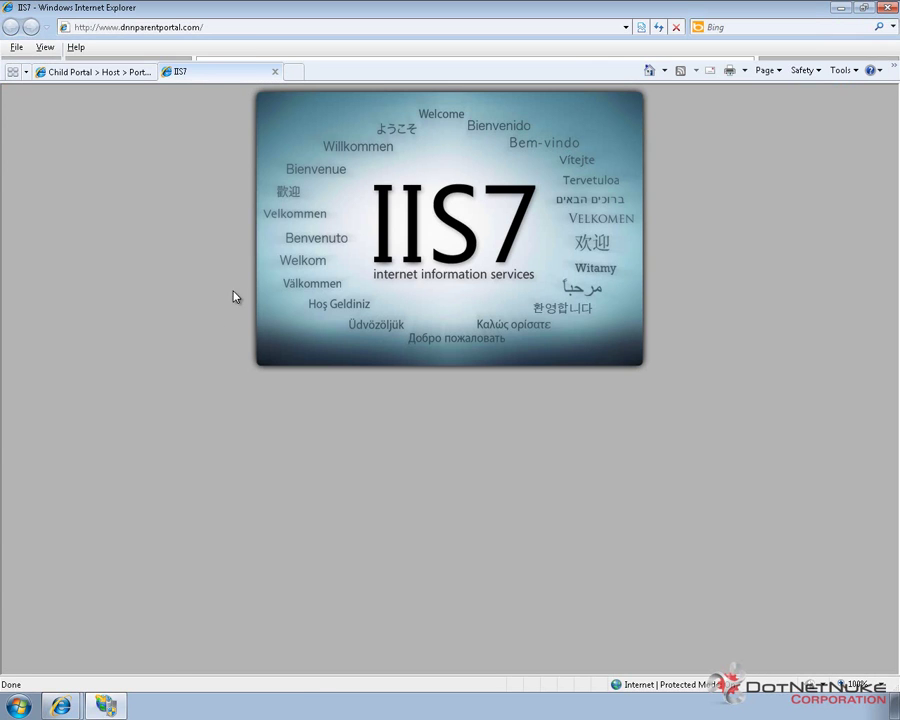
click(228, 288)
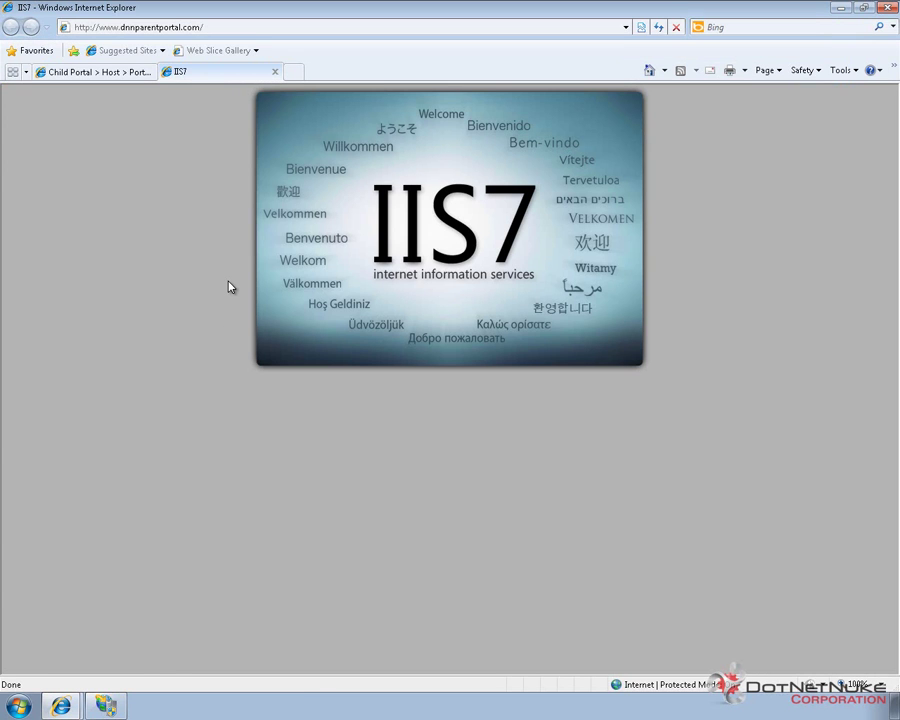
key(F5)
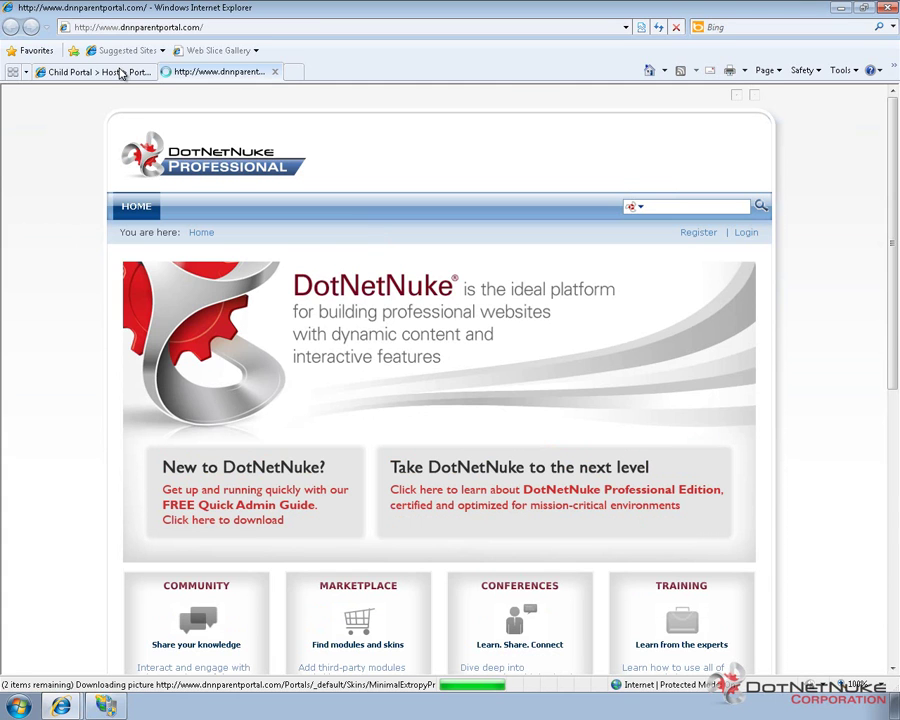
Return to the Child Portal tab and navigate to its Home page at child/Home.aspx
click(120, 73)
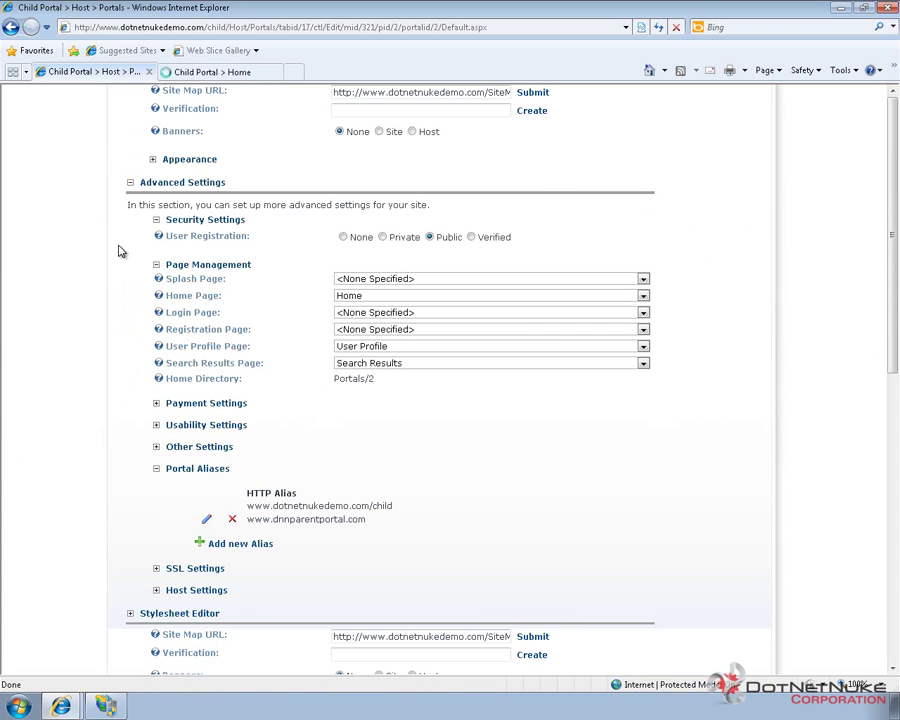
scroll(100, 250, up, 5)
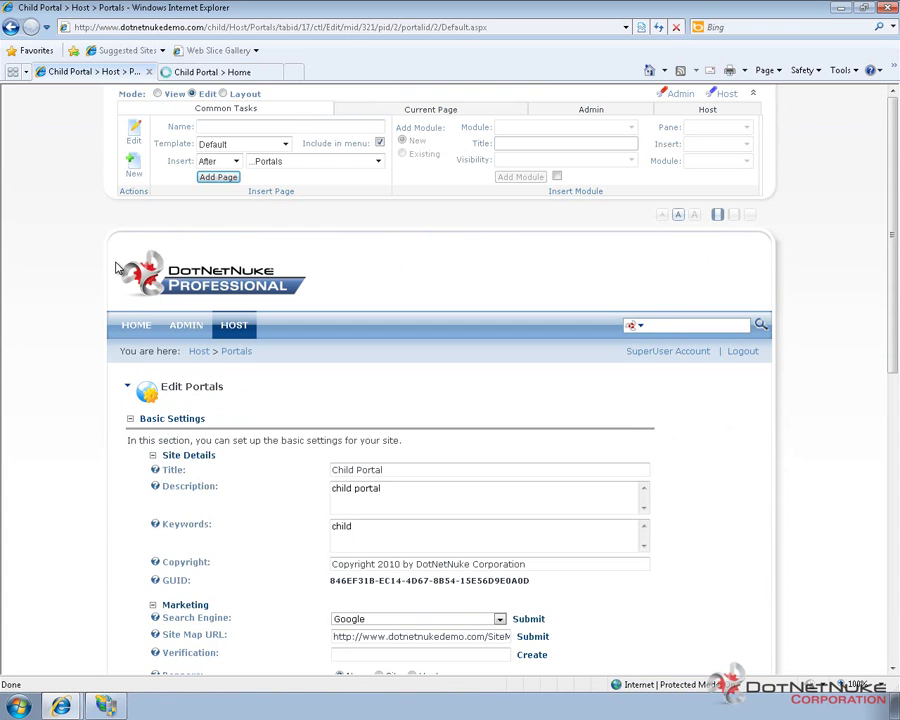
click(135, 330)
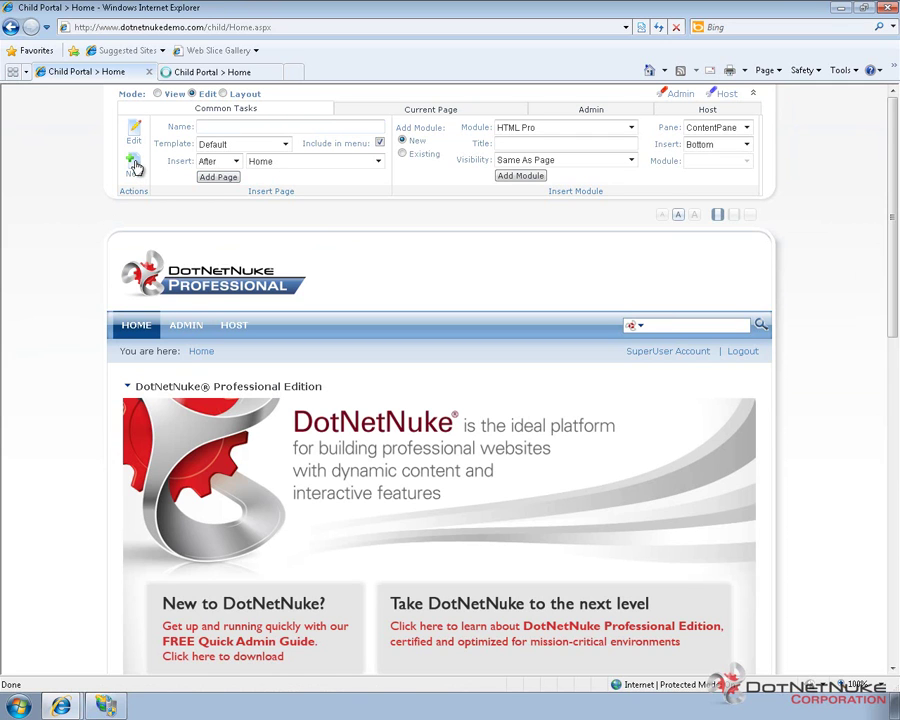
Create a new child-portal page named 'test' with View permission for All Users
click(134, 164)
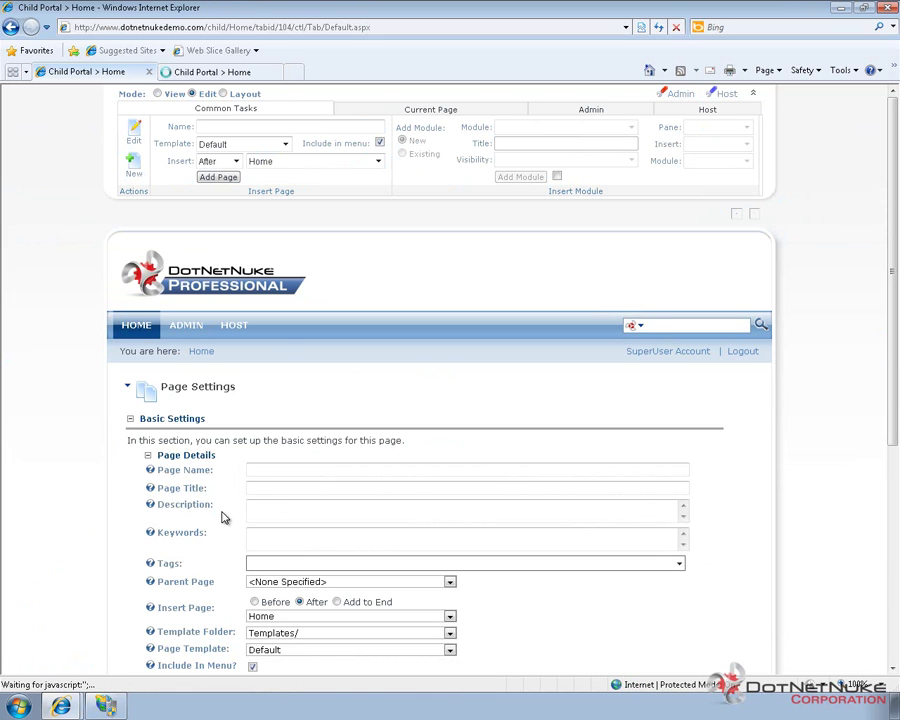
scroll(253, 508, down, 3)
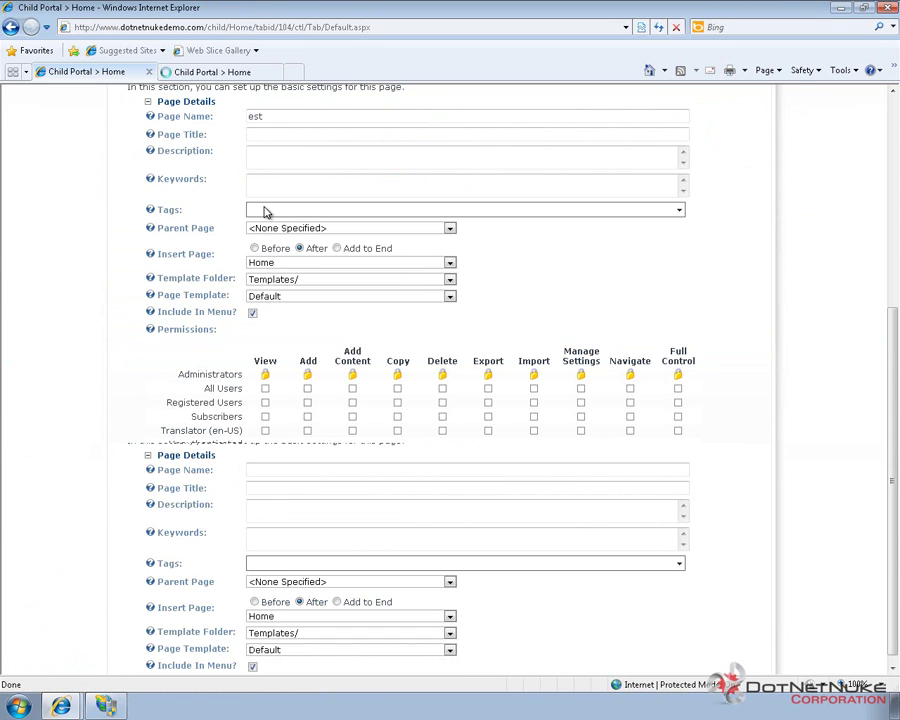
click(252, 118)
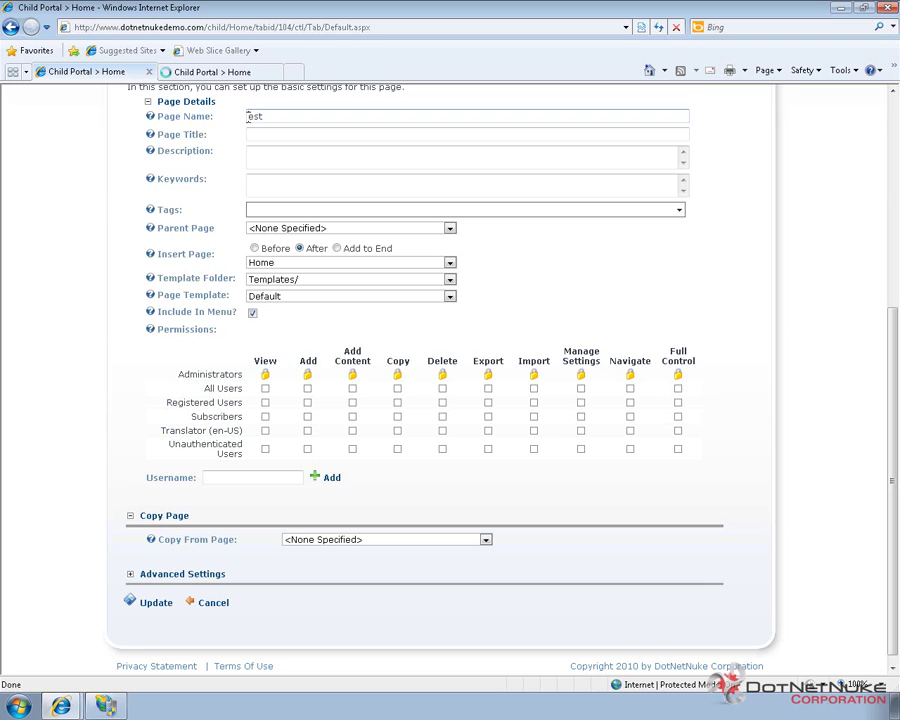
text(t)
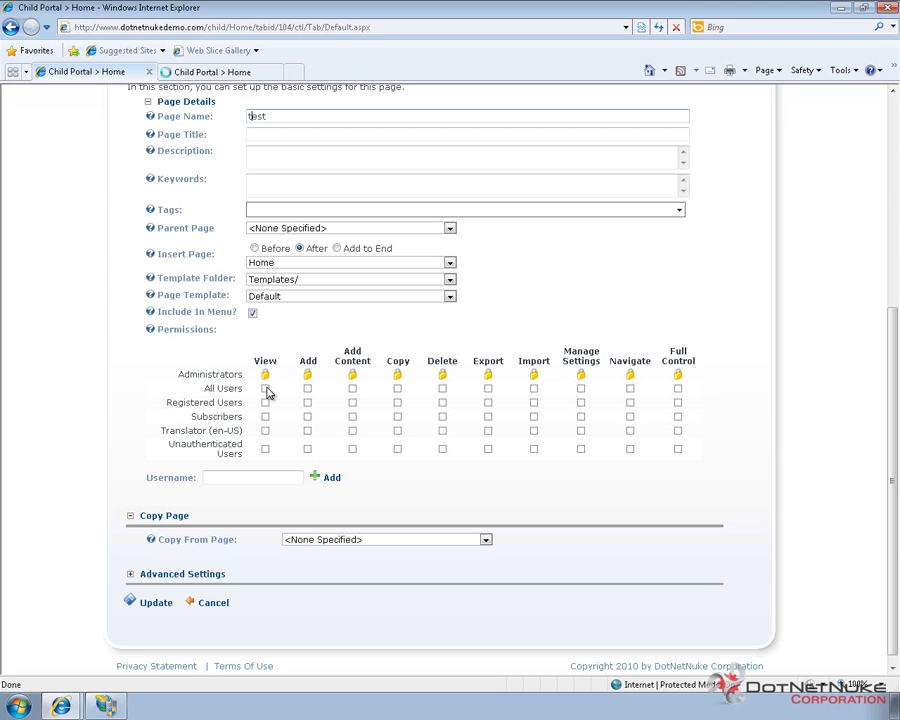
click(265, 389)
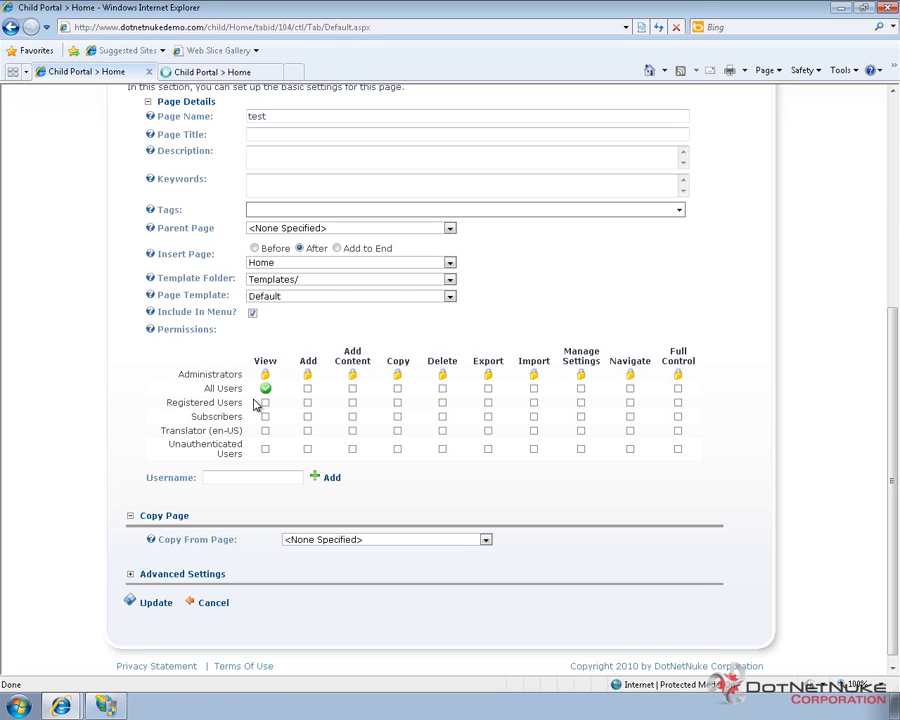
click(156, 603)
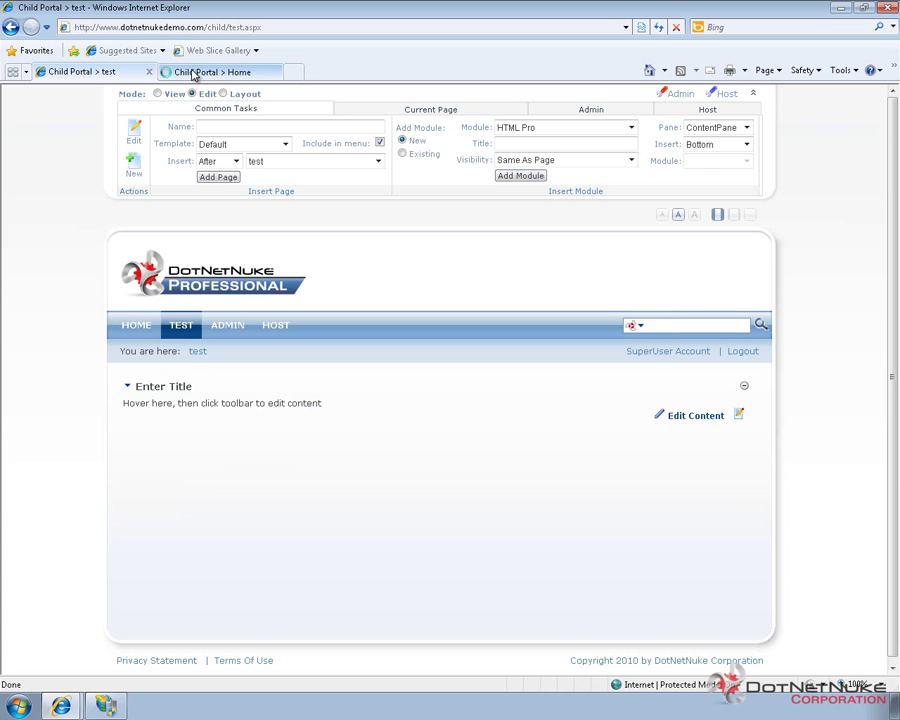
click(193, 74)
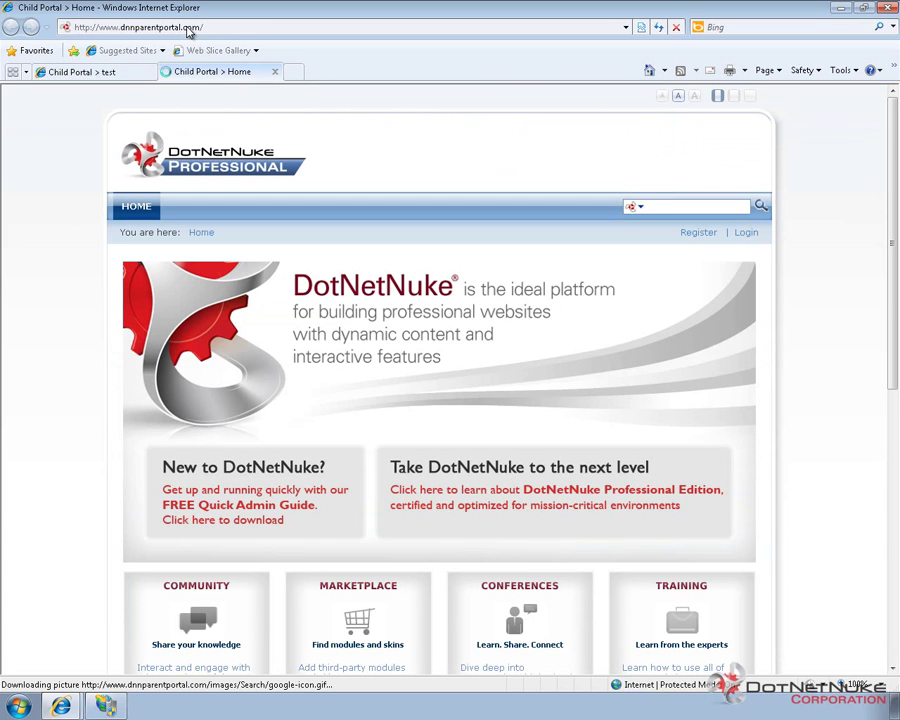
click(188, 27)
key(Return)
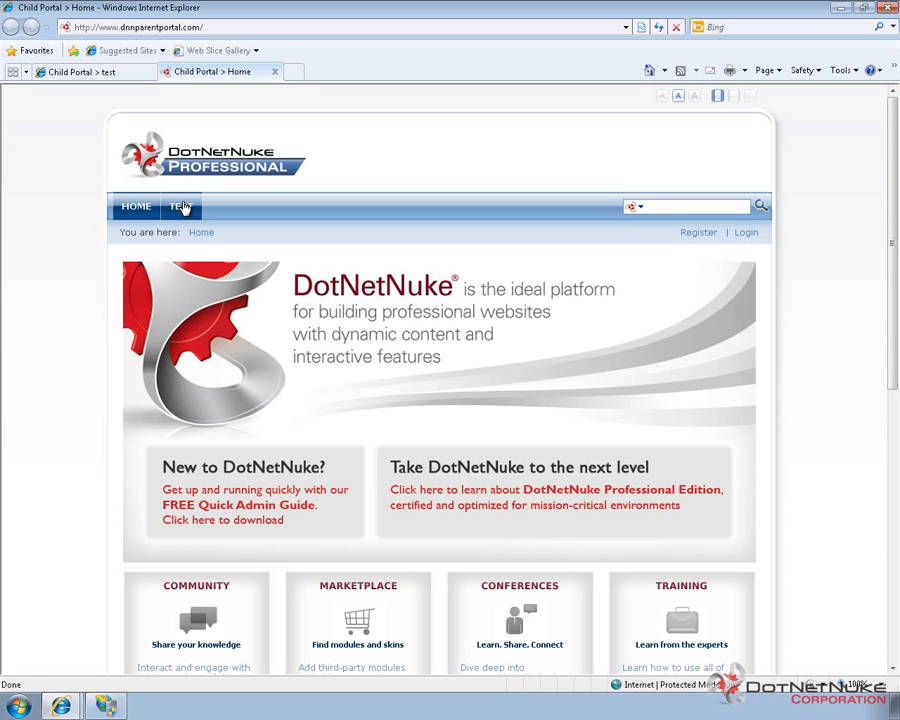
click(183, 206)
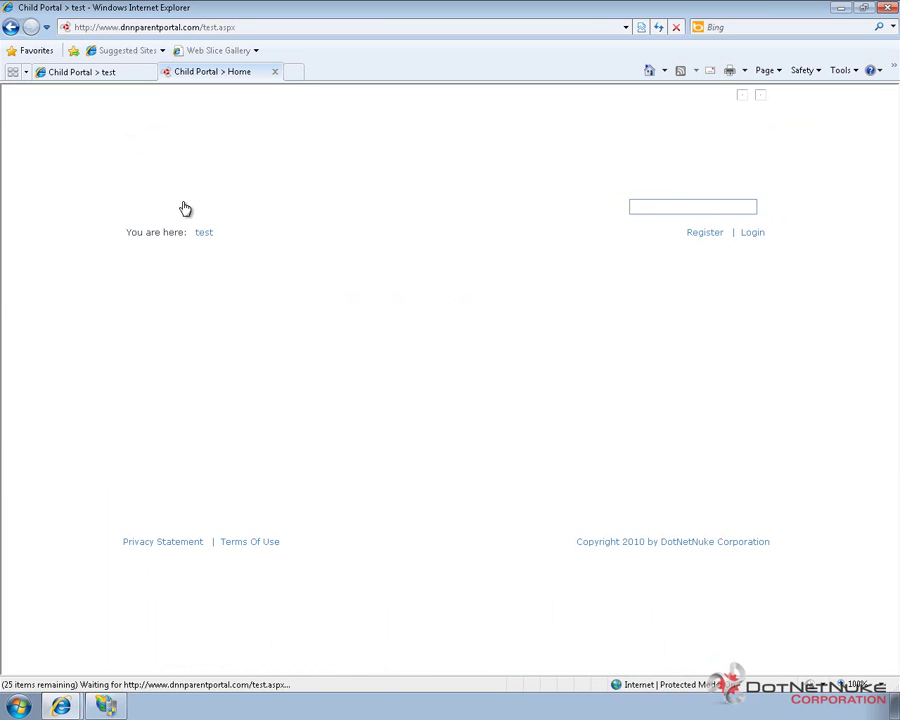